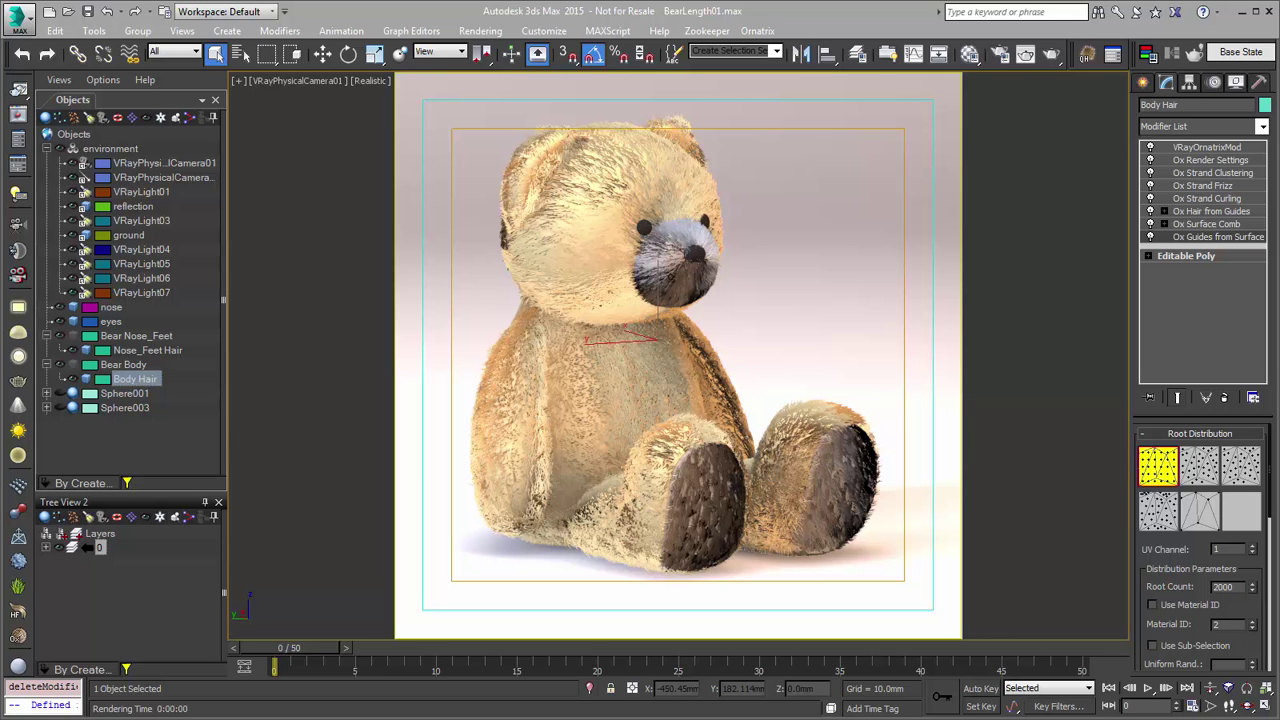
Run a production render of the bear, zoom in on the fur, then stop and close it.
left_click(1052, 54)
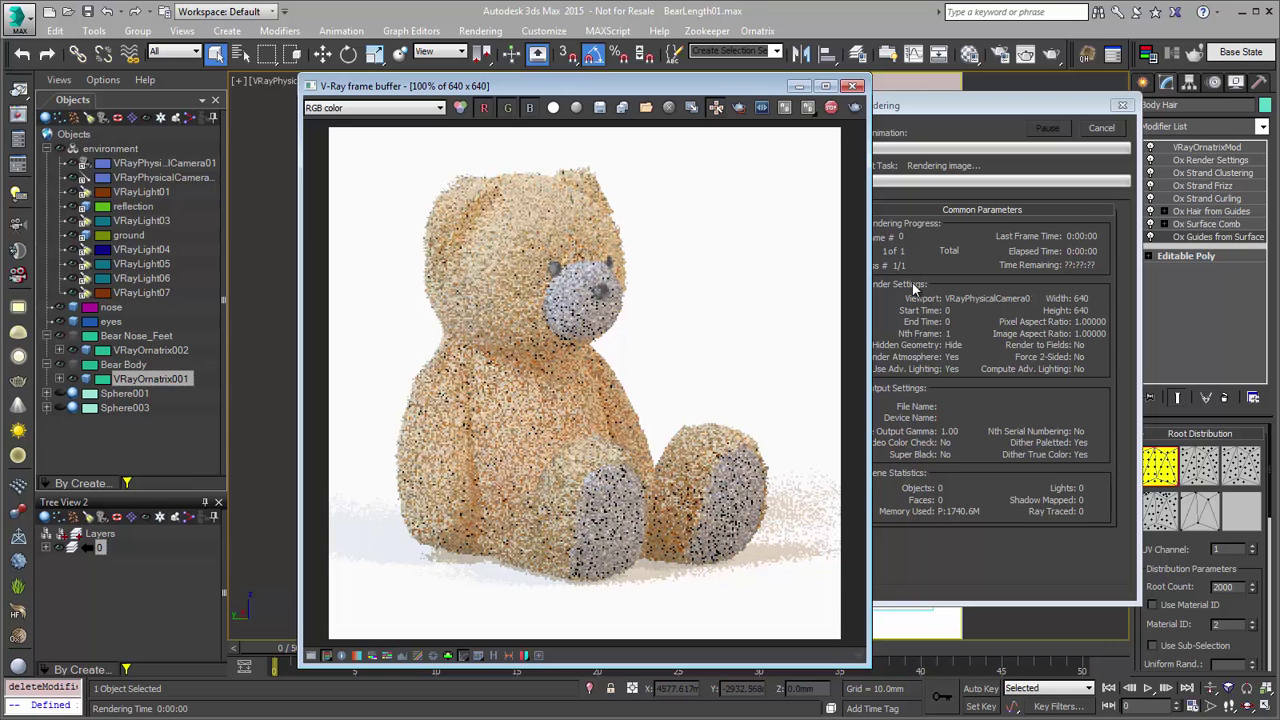
scroll(607, 374, "up", 1)
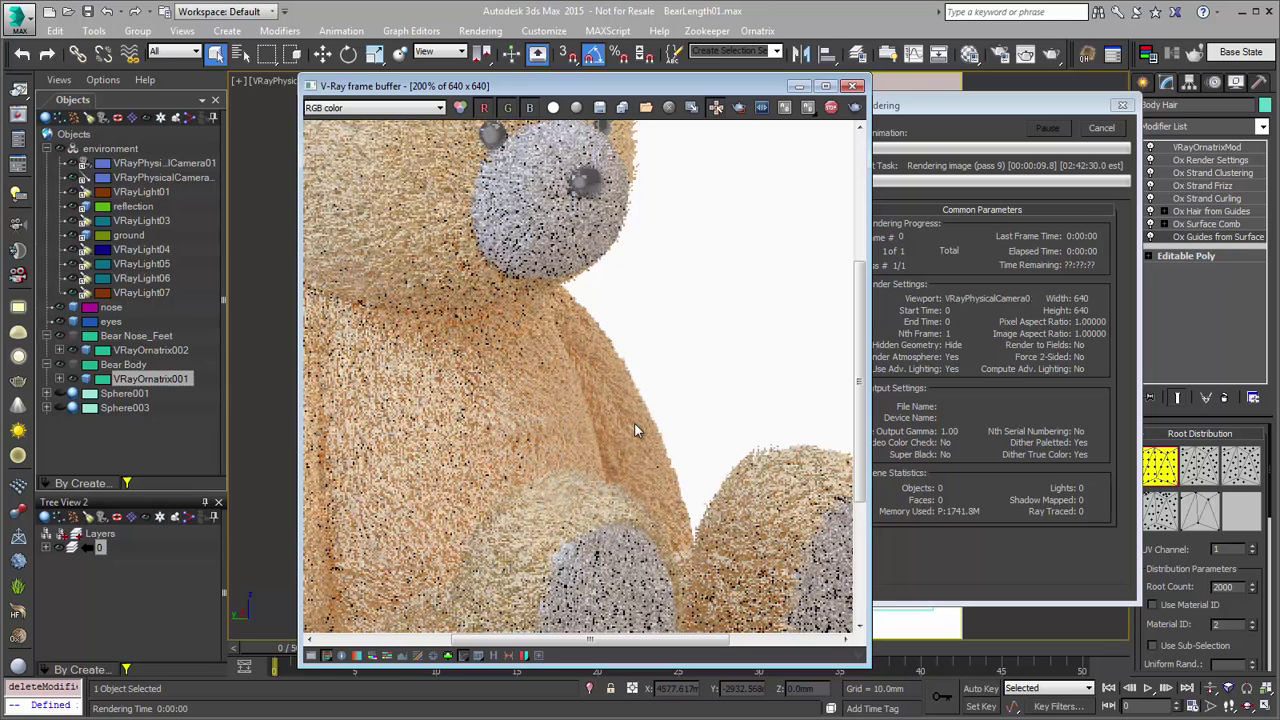
scroll(556, 371, "down", 1)
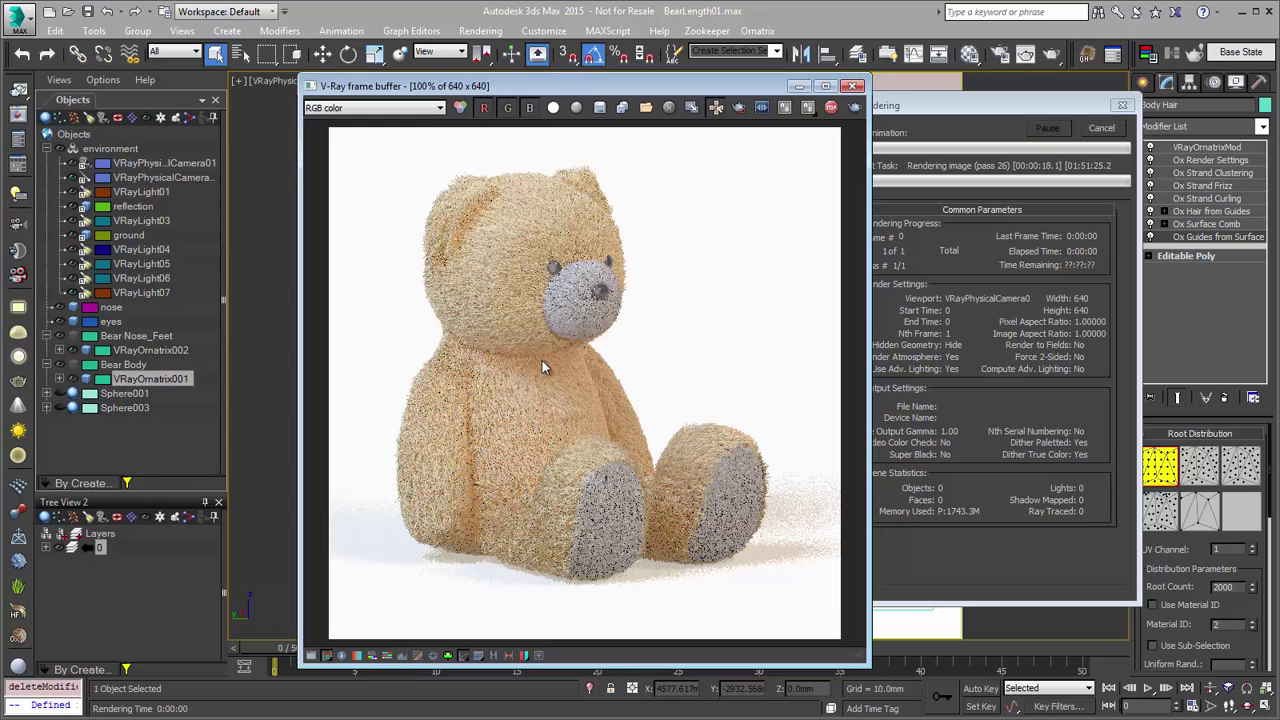
left_click(1098, 132)
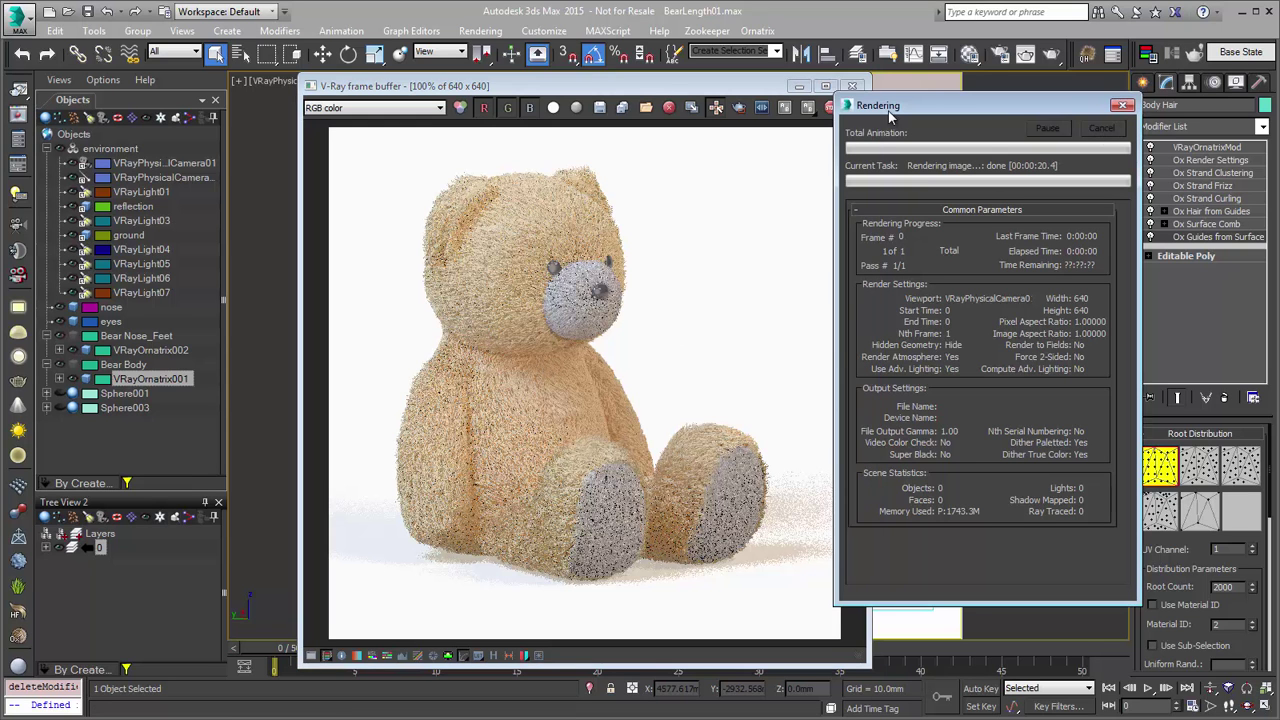
left_click(851, 87)
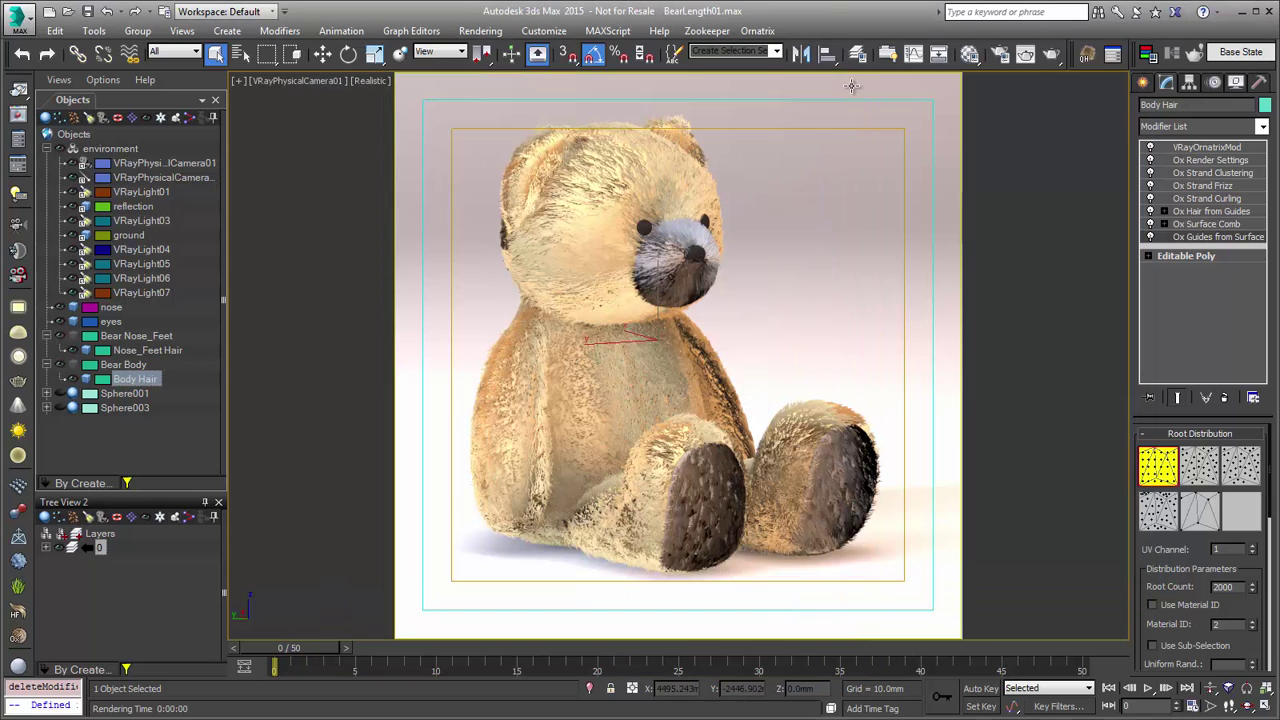
Add an Ox Strand Length modifier with Length 2.0 and Randomize 1.0.
left_click(1201, 130)
scroll(1200, 130, "down", 10)
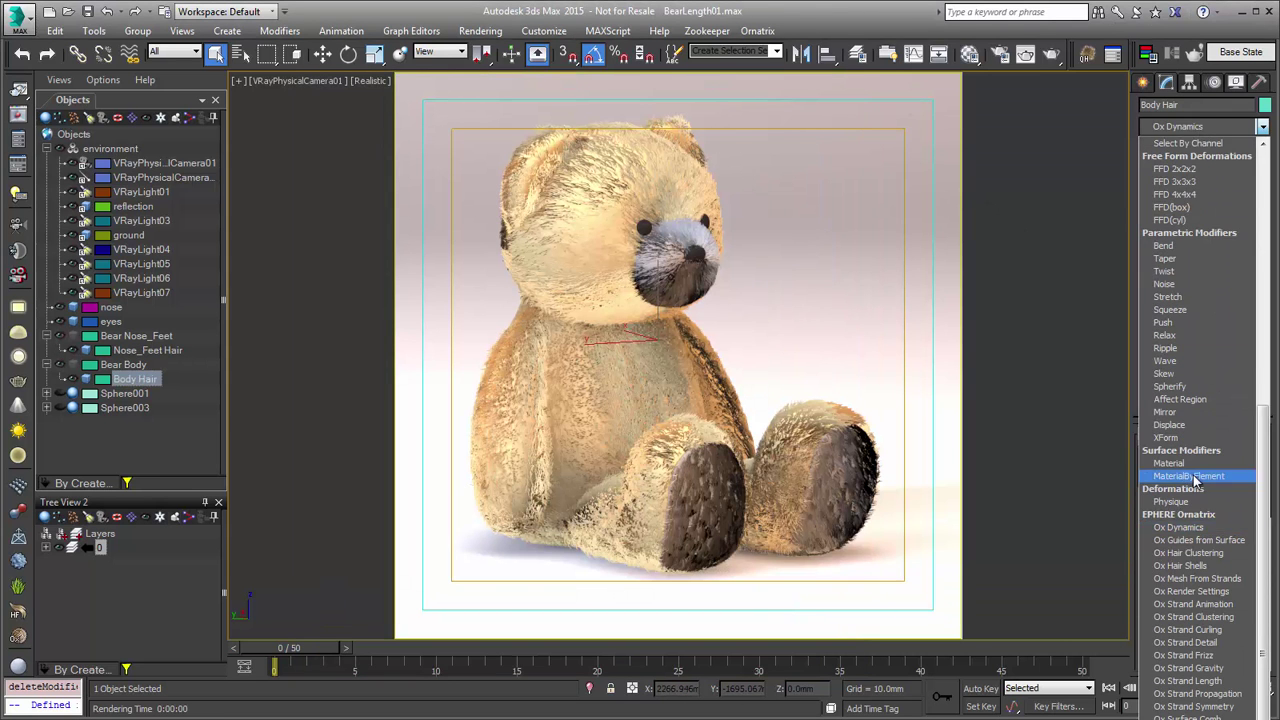
left_click(1190, 681)
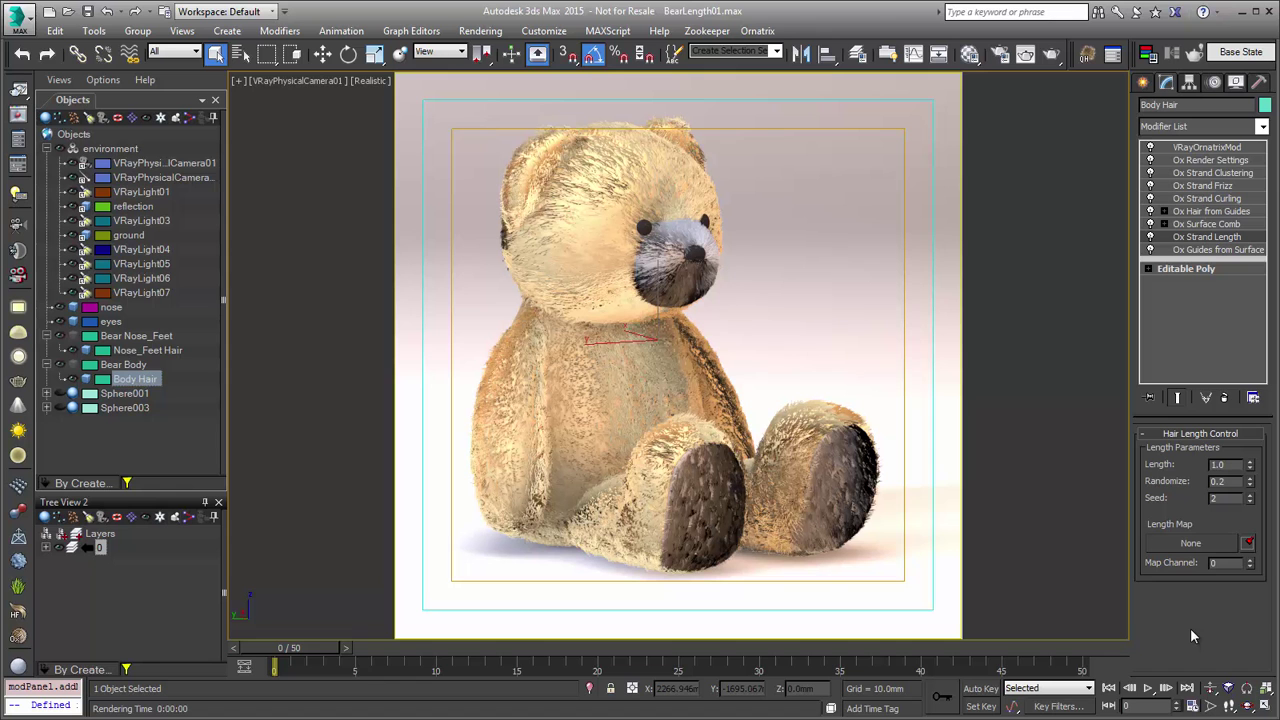
double_click(1228, 465)
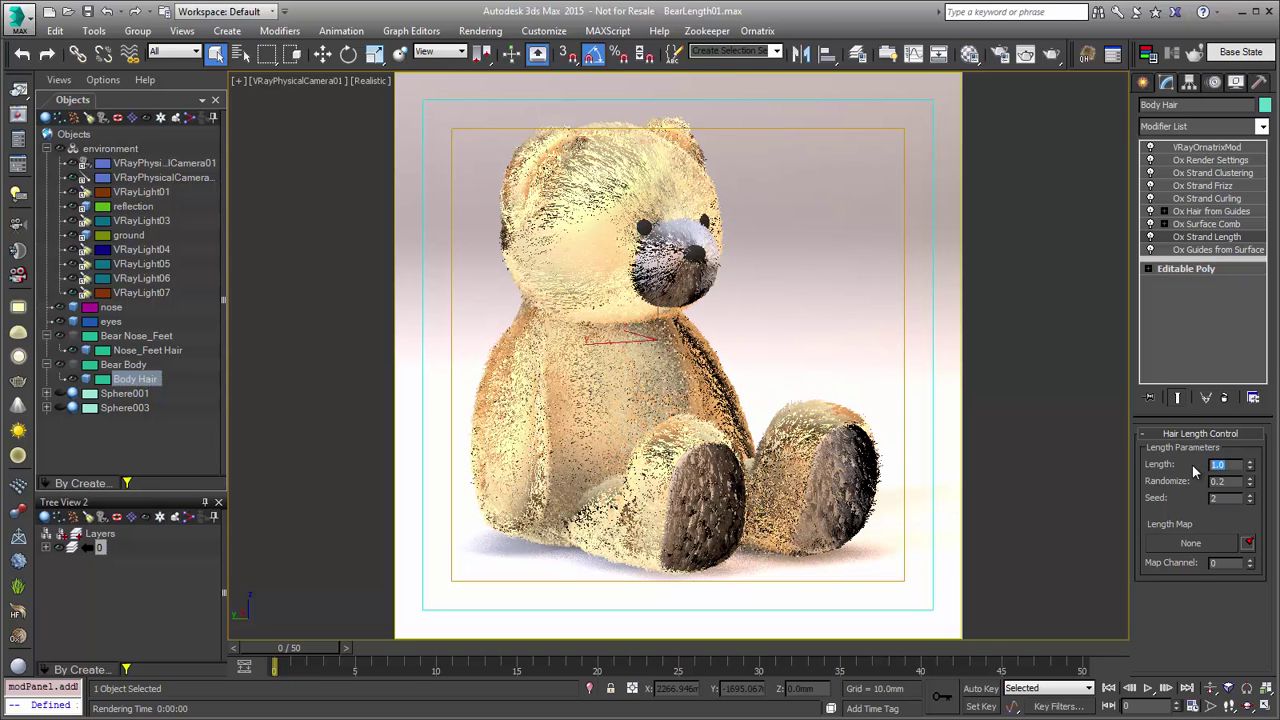
key("BackSpace")
key("Tab")
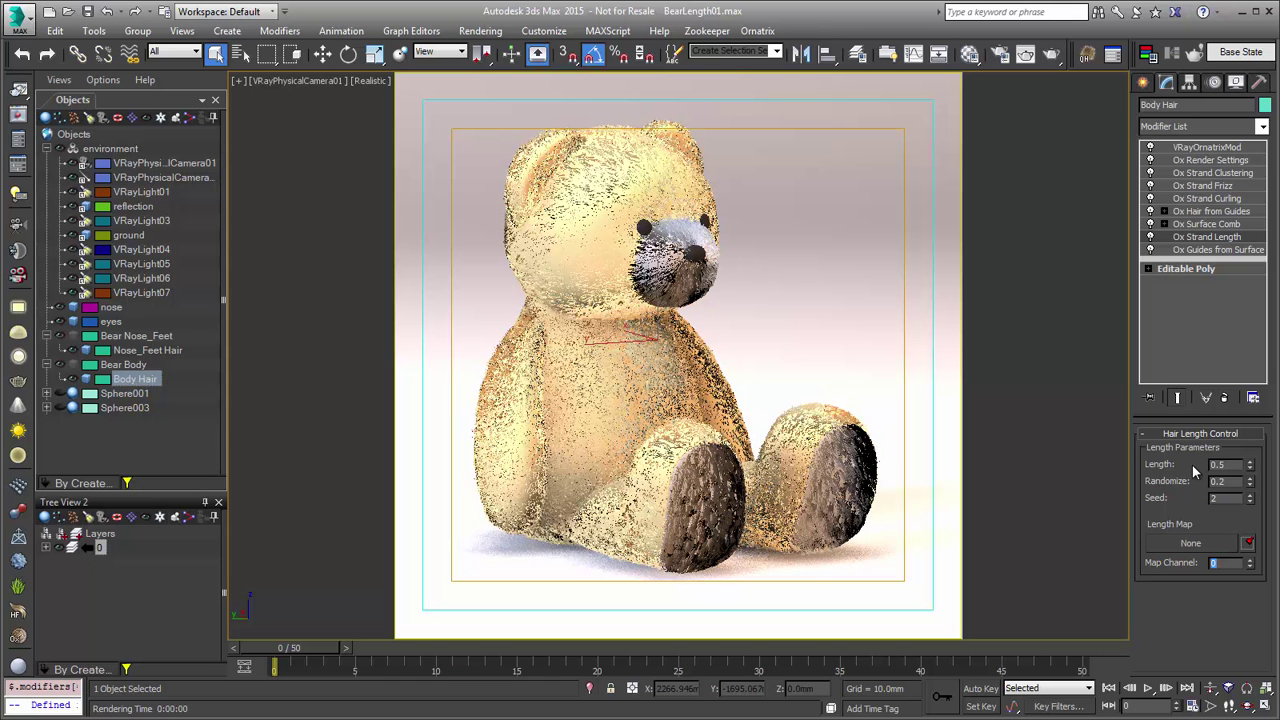
double_click(1222, 465)
type("2")
key("Tab")
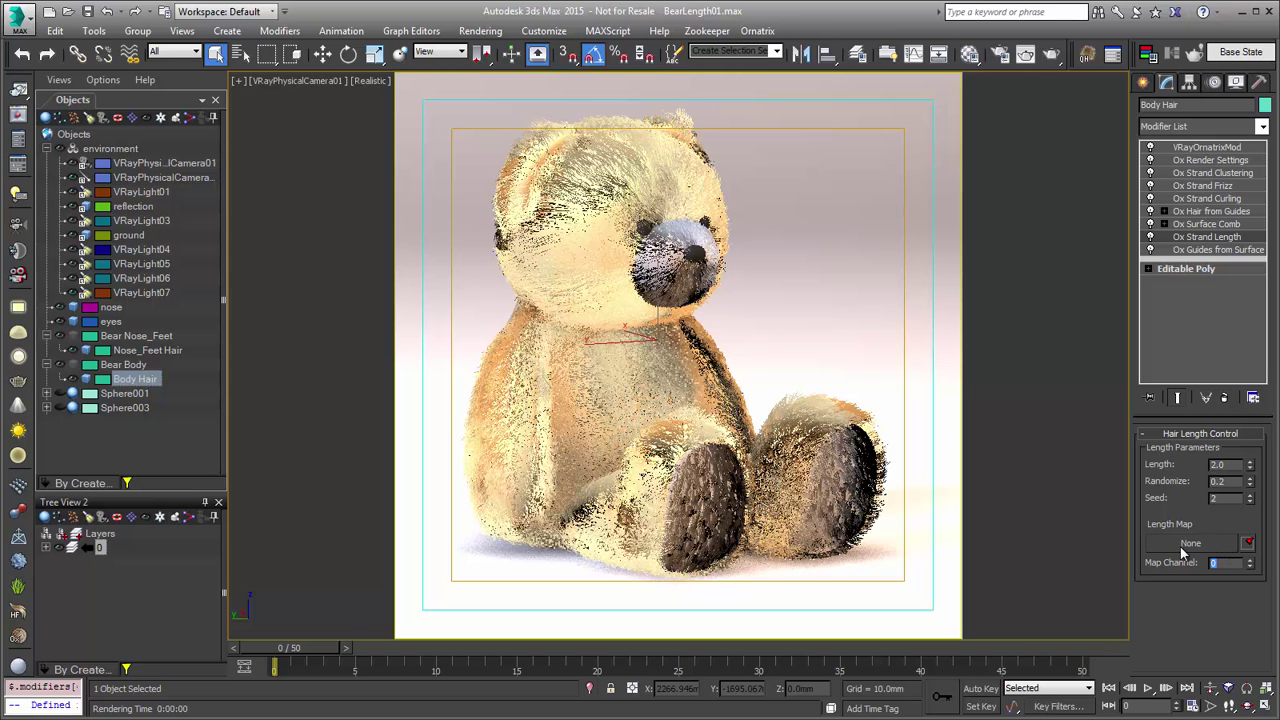
left_click(1249, 482)
type("1")
key("Return")
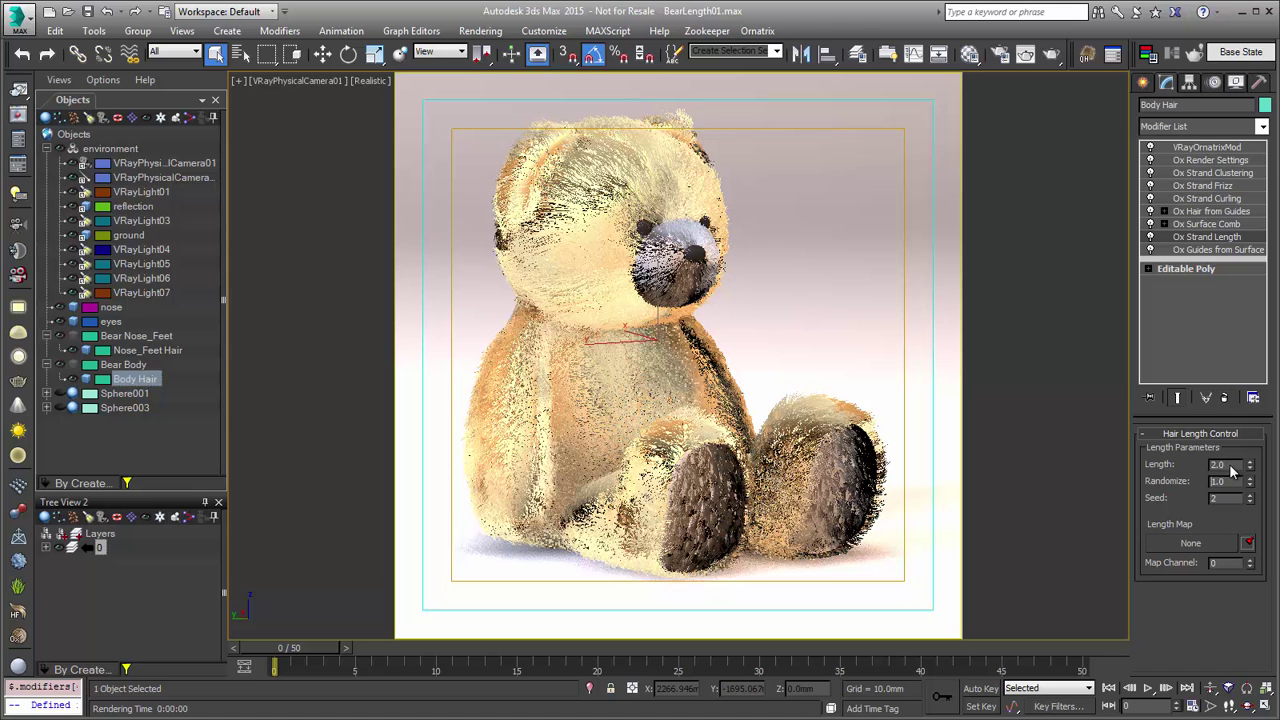
Look through the strand curling and frizz settings, ending on Ox Render Settings.
double_click(1220, 465)
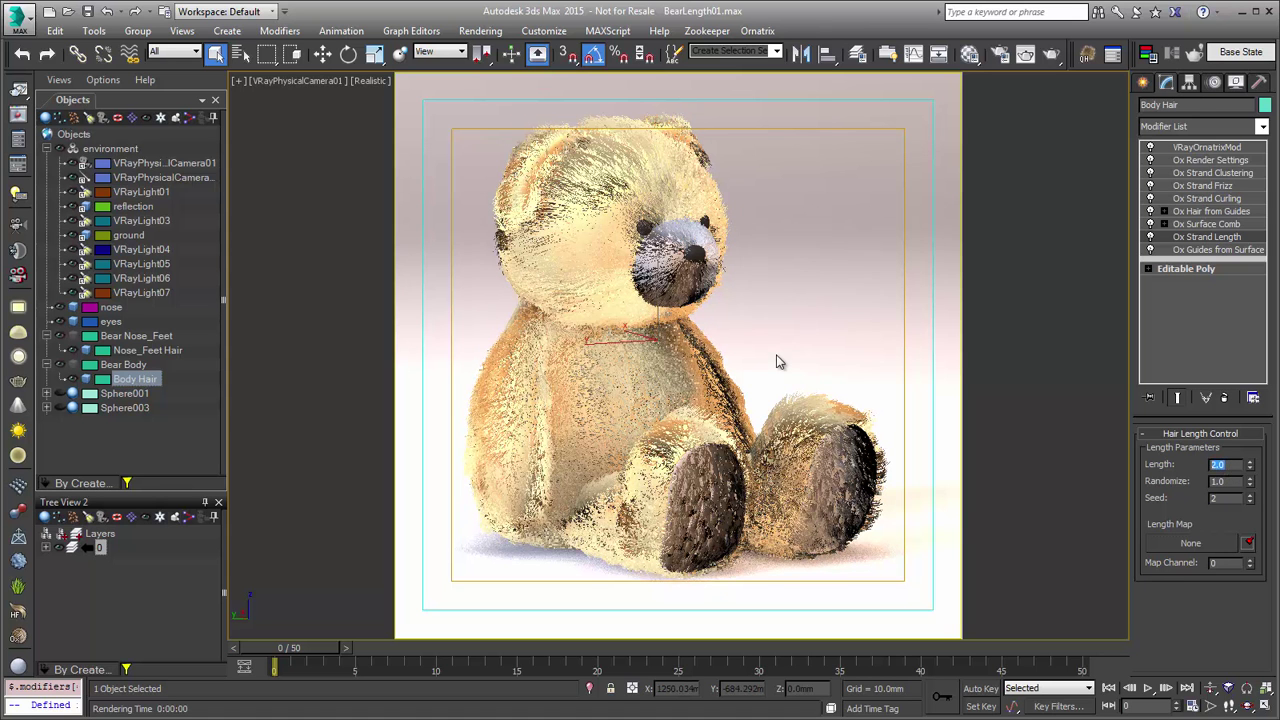
left_click(1206, 198)
left_click(1206, 186)
left_click(1206, 160)
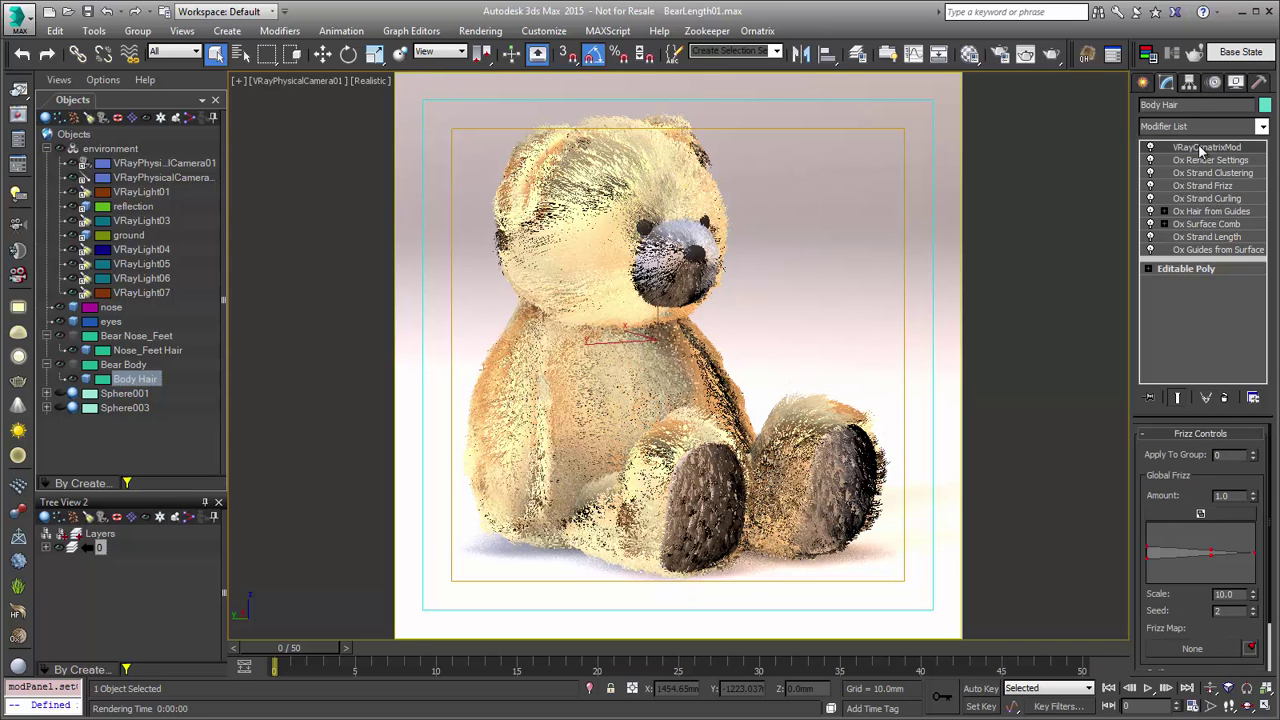
Render the longer-haired bear, zooming the frame buffer between 100% and 200% to inspect the fur.
left_click(1050, 55)
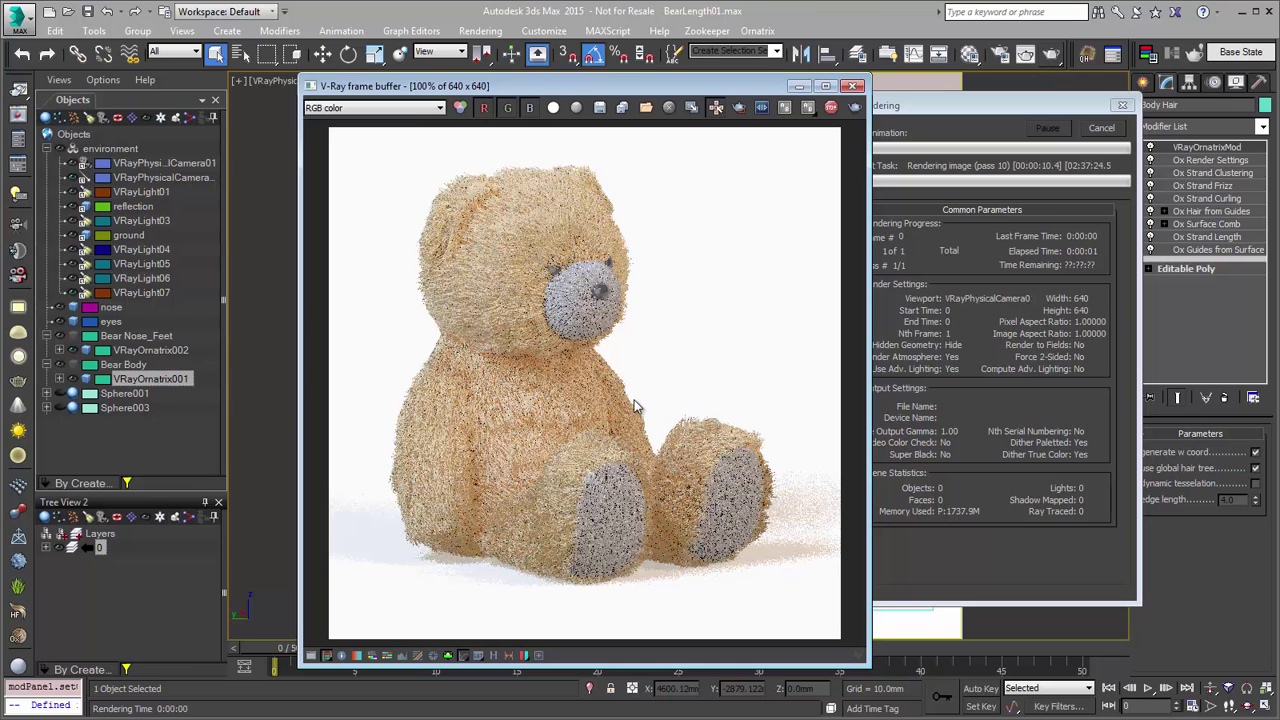
scroll(486, 204, "up", 1)
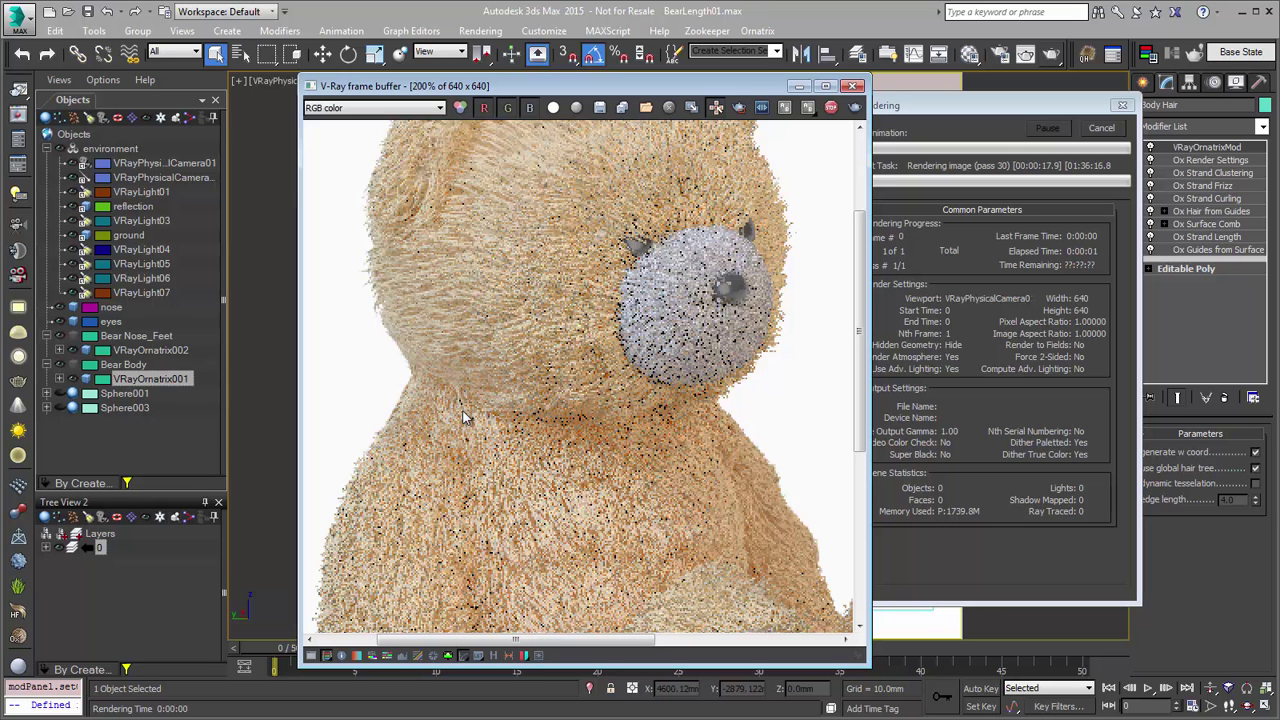
scroll(490, 410, "down", 2)
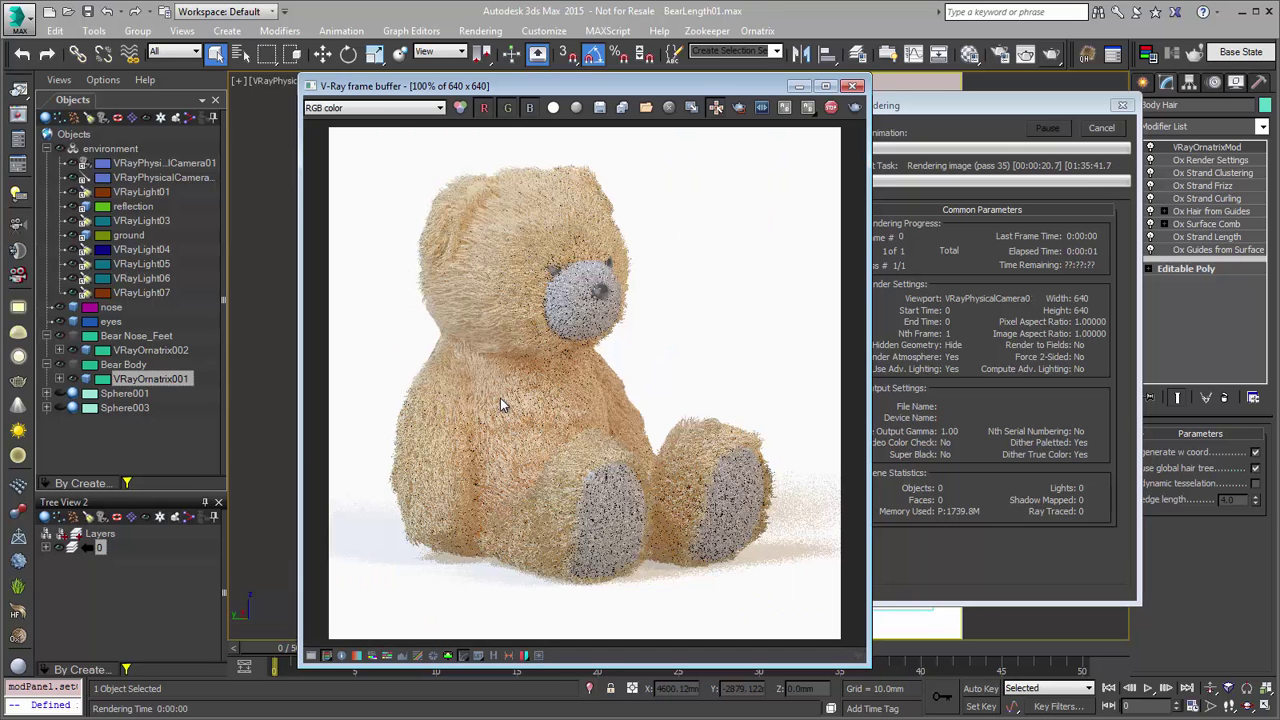
scroll(625, 405, "up", 2)
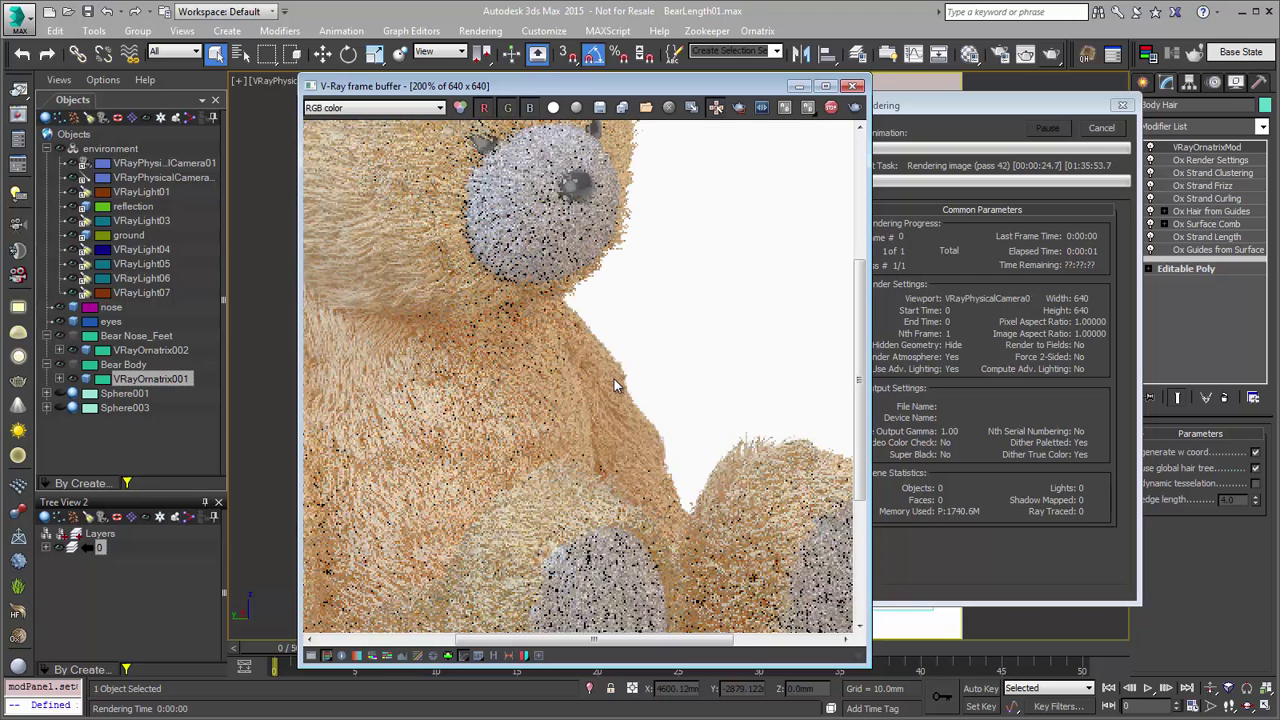
scroll(615, 388, "down", 2)
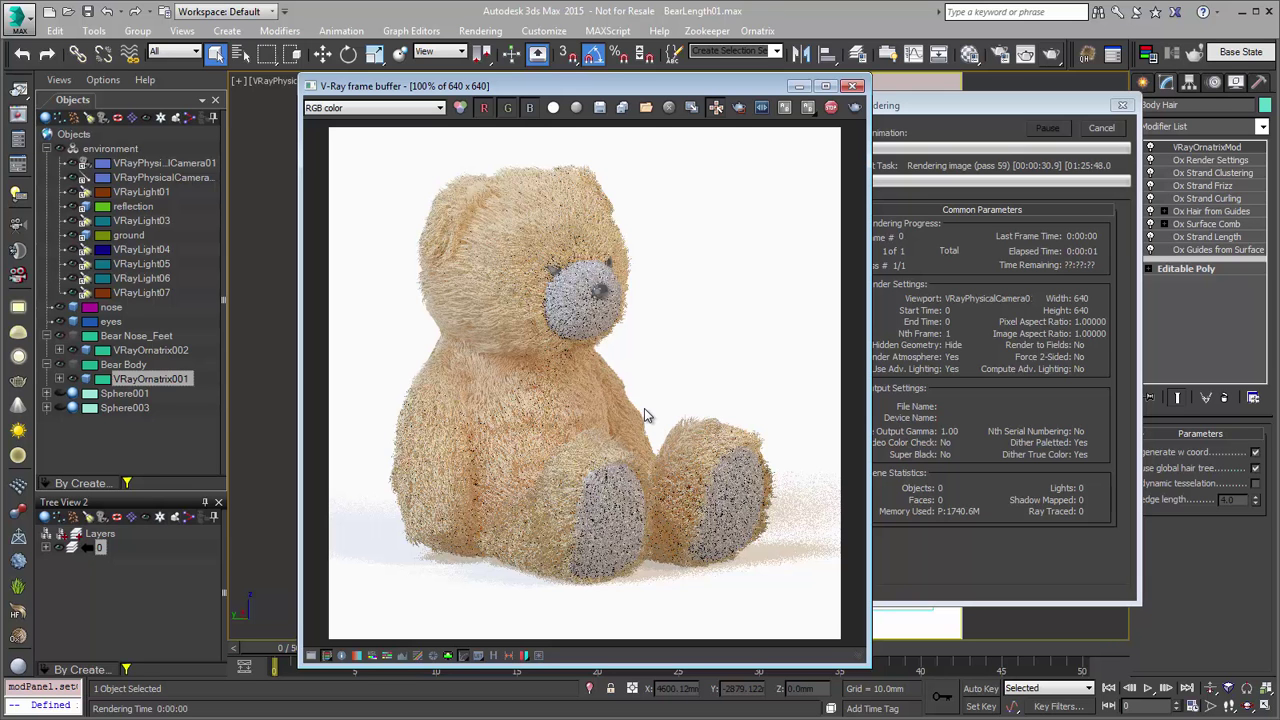
scroll(642, 426, "up", 2)
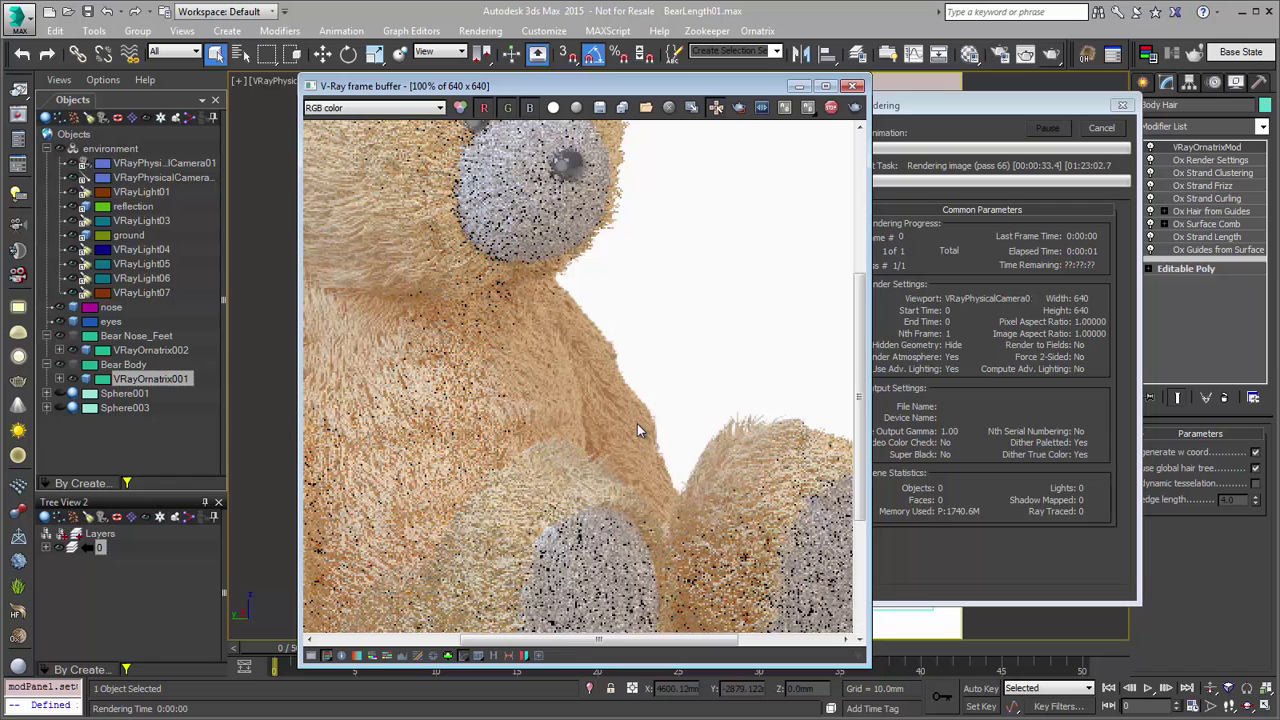
scroll(640, 440, "down", 2)
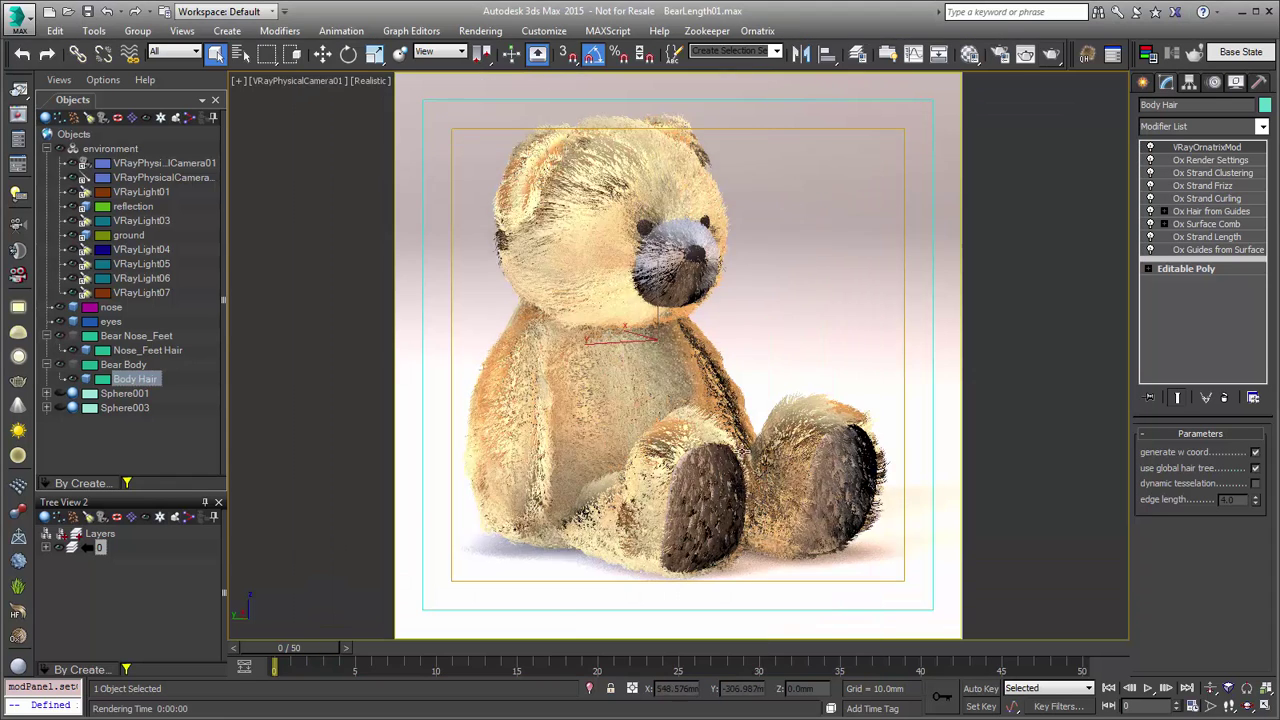
Zoom and pan the Perspective view into the fur and show the guide parameters (length 14.0, randomness 0.2).
scroll(754, 420, "up", 10)
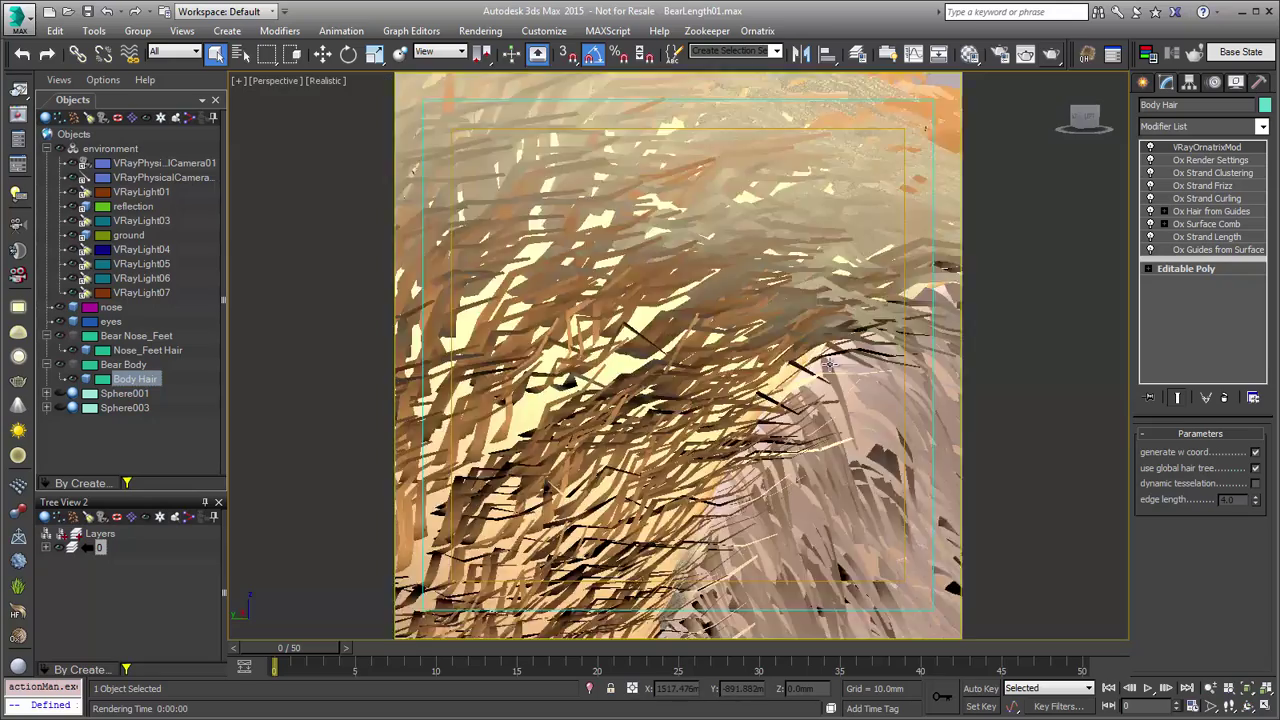
middle_click_drag(754, 420, 759, 311)
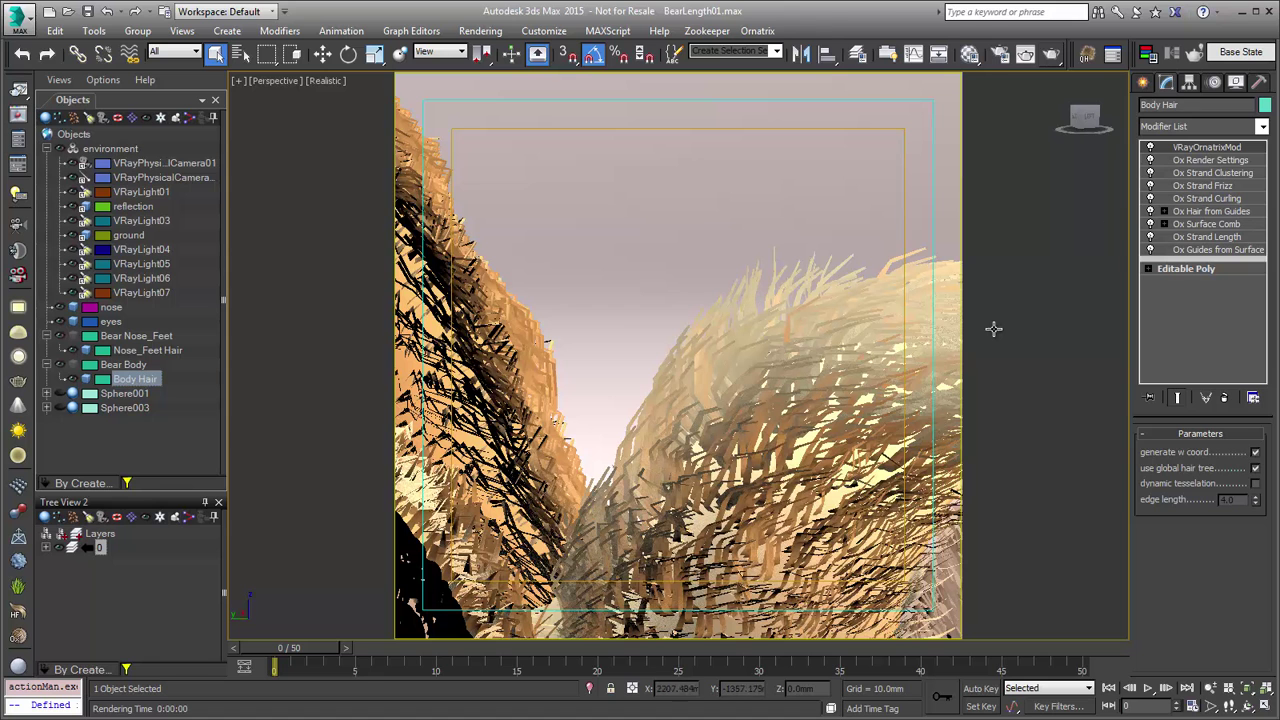
left_click(1203, 251)
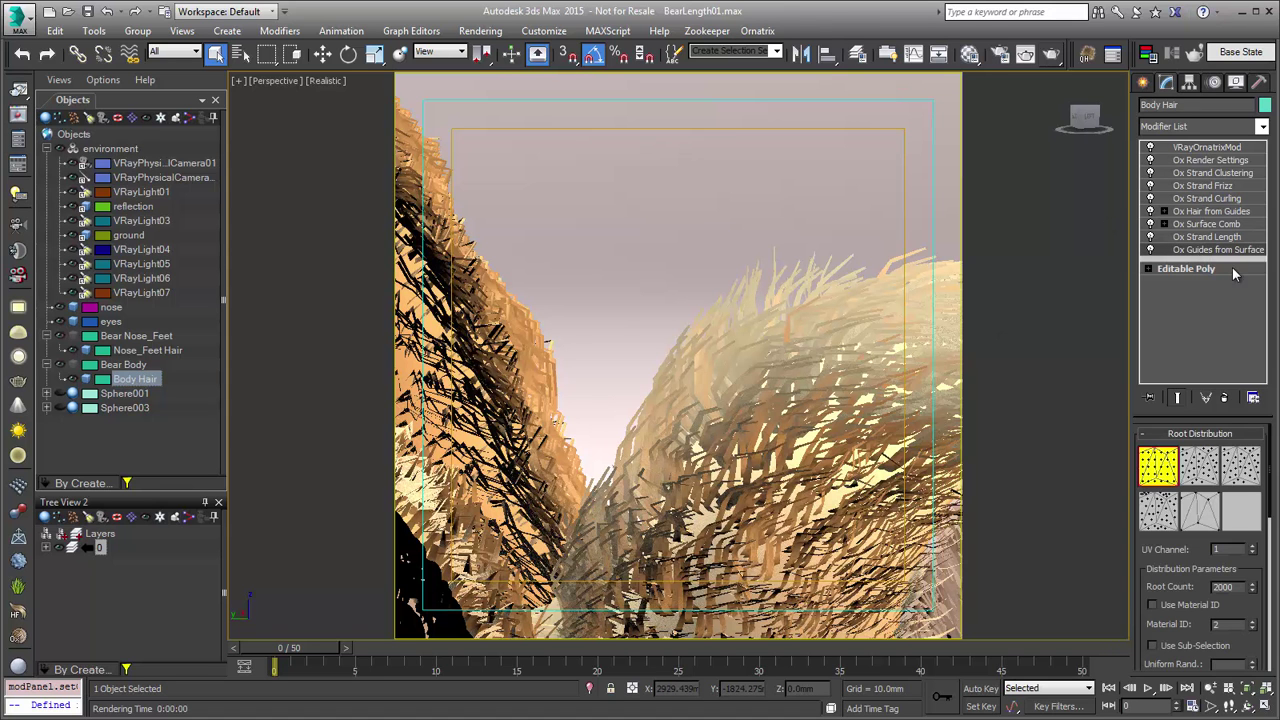
scroll(1162, 590, "down", 5)
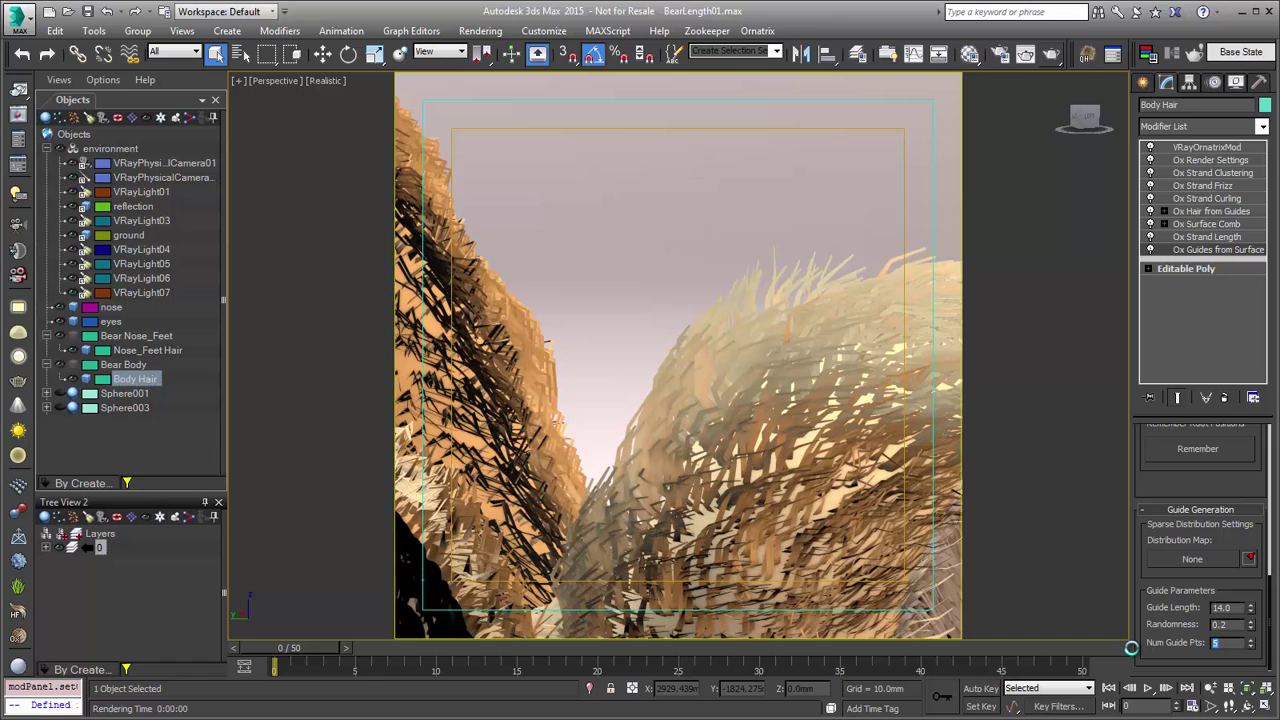
With VRayOrnatrixMod selected, render the fur close-up and stop once the segmented strands appear.
left_click(1195, 150)
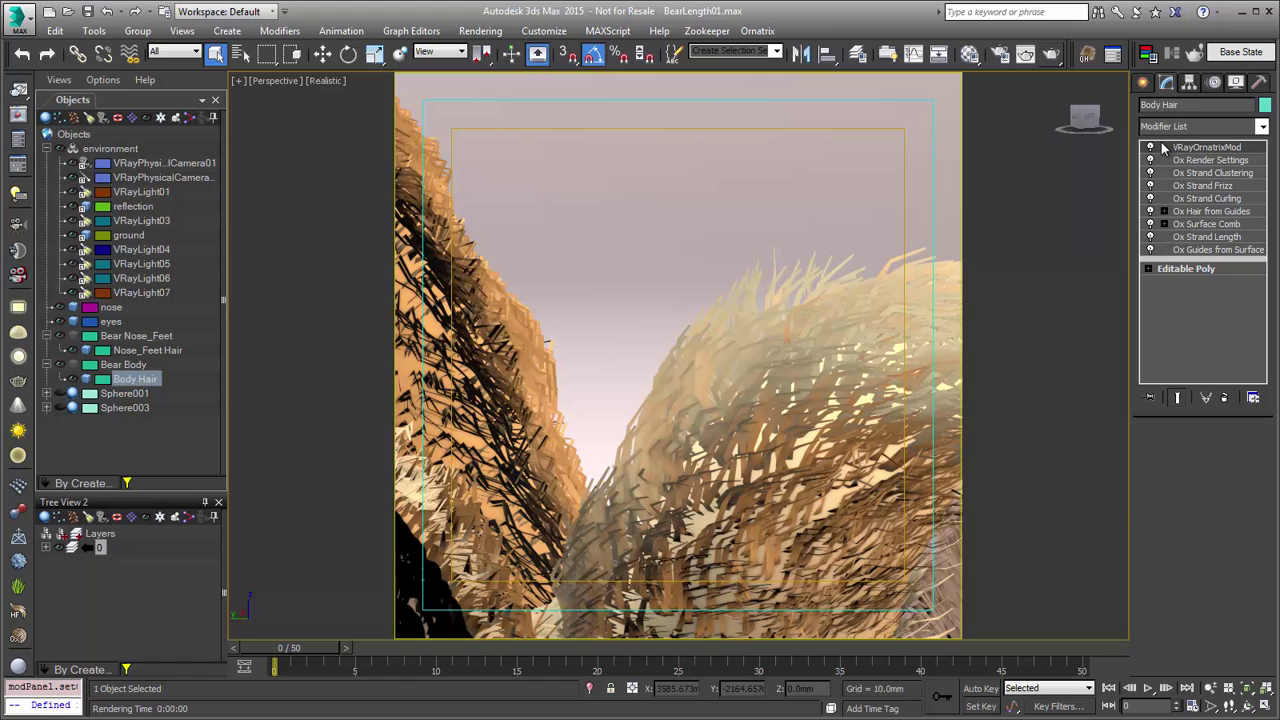
left_click(1163, 148)
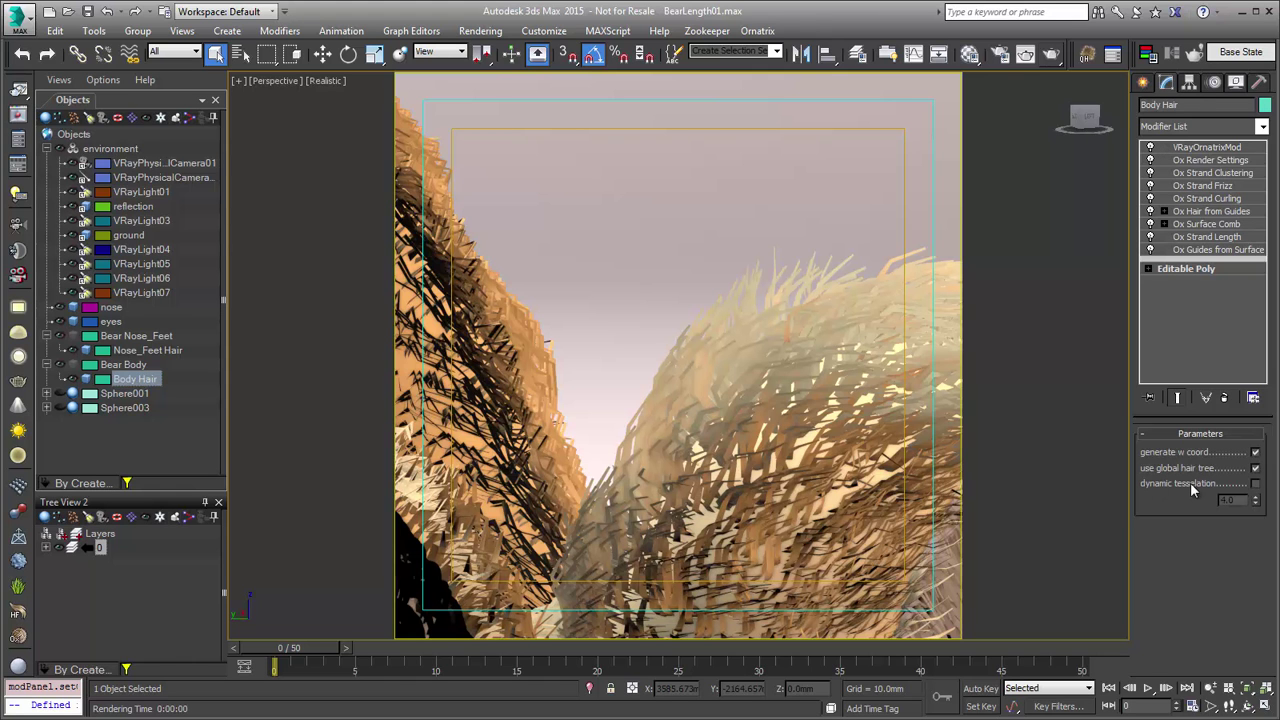
left_click(1052, 55)
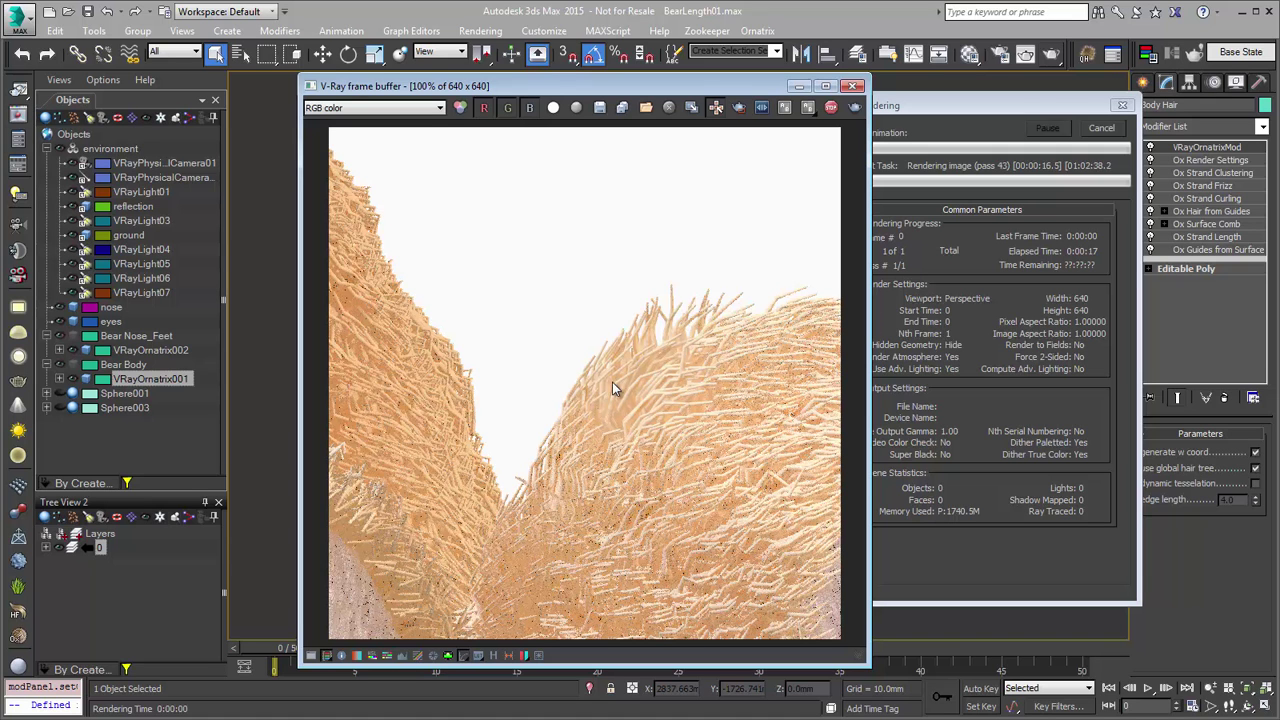
left_click(1101, 128)
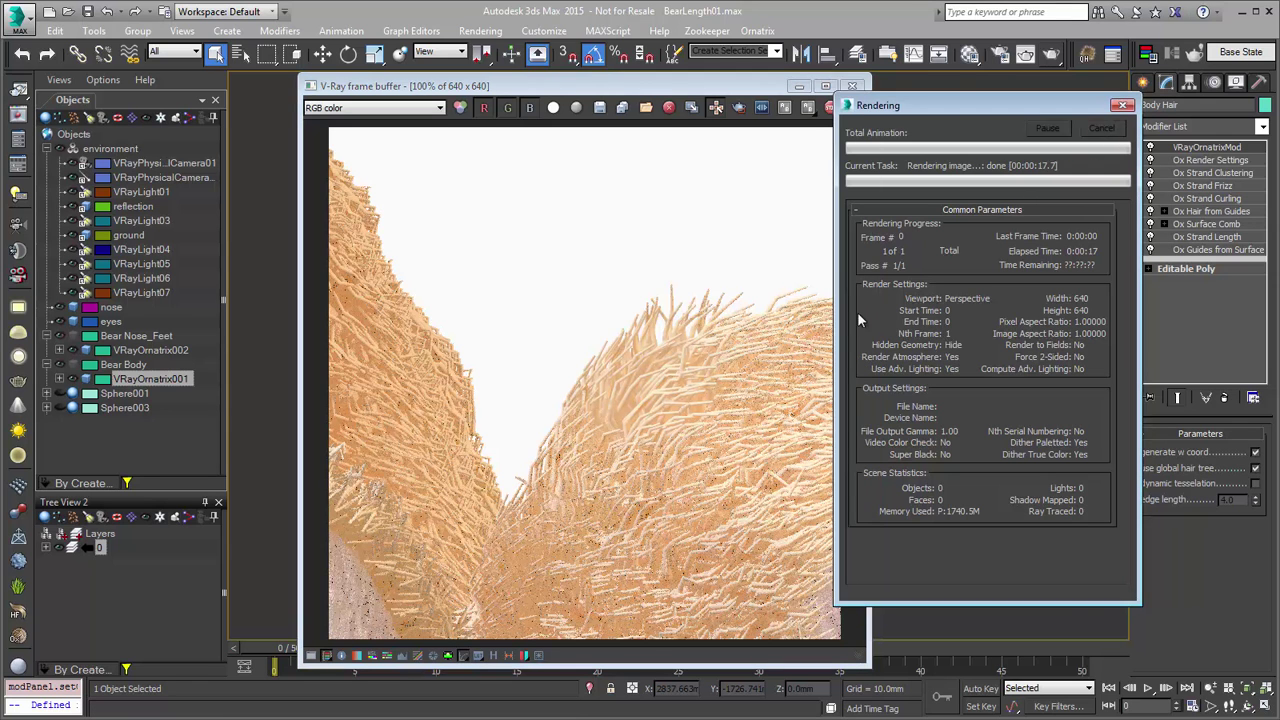
Enable dynamic tessellation (edge length 4.0), re-render the close-up, stop it and close the frame buffer.
left_click(1255, 484)
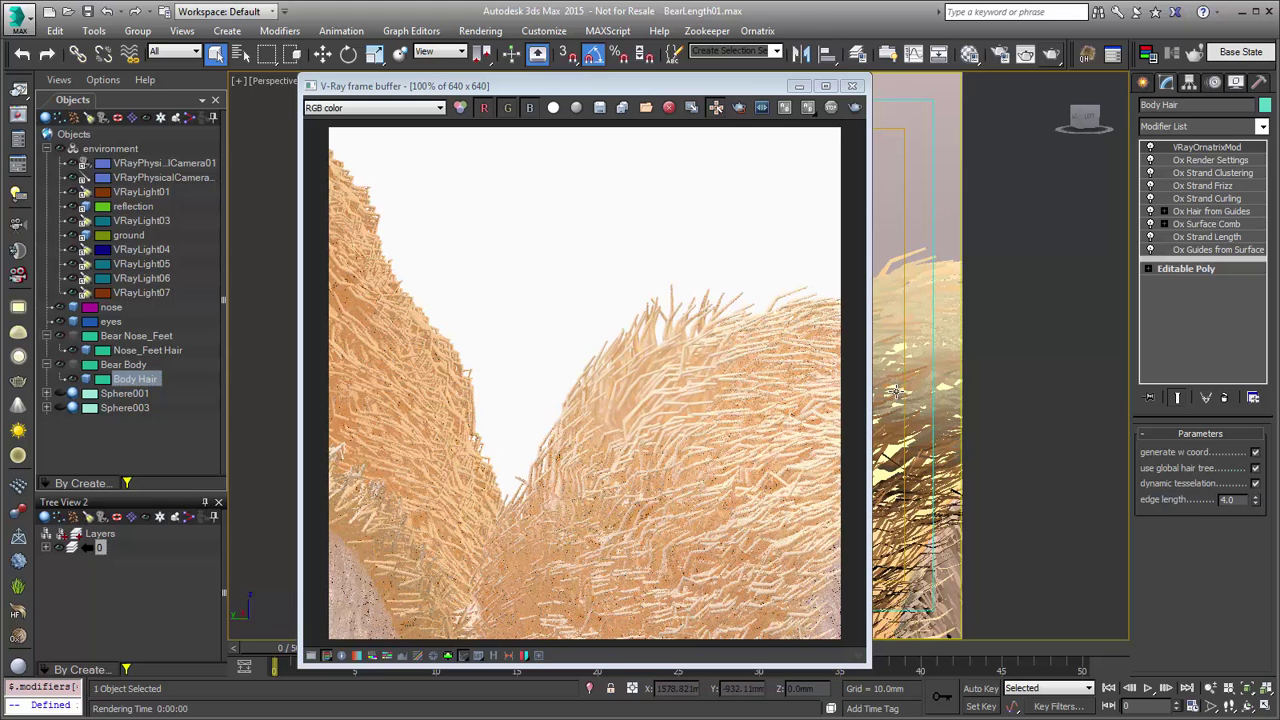
left_click(855, 109)
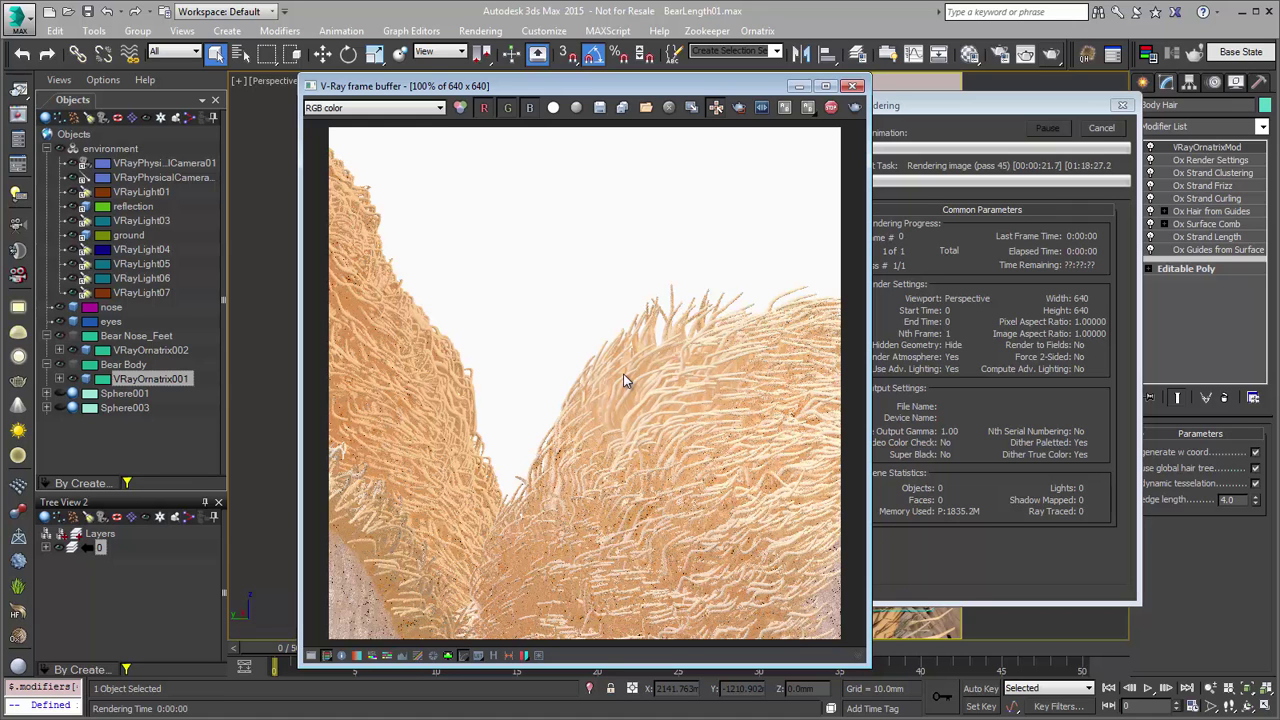
left_click(1098, 130)
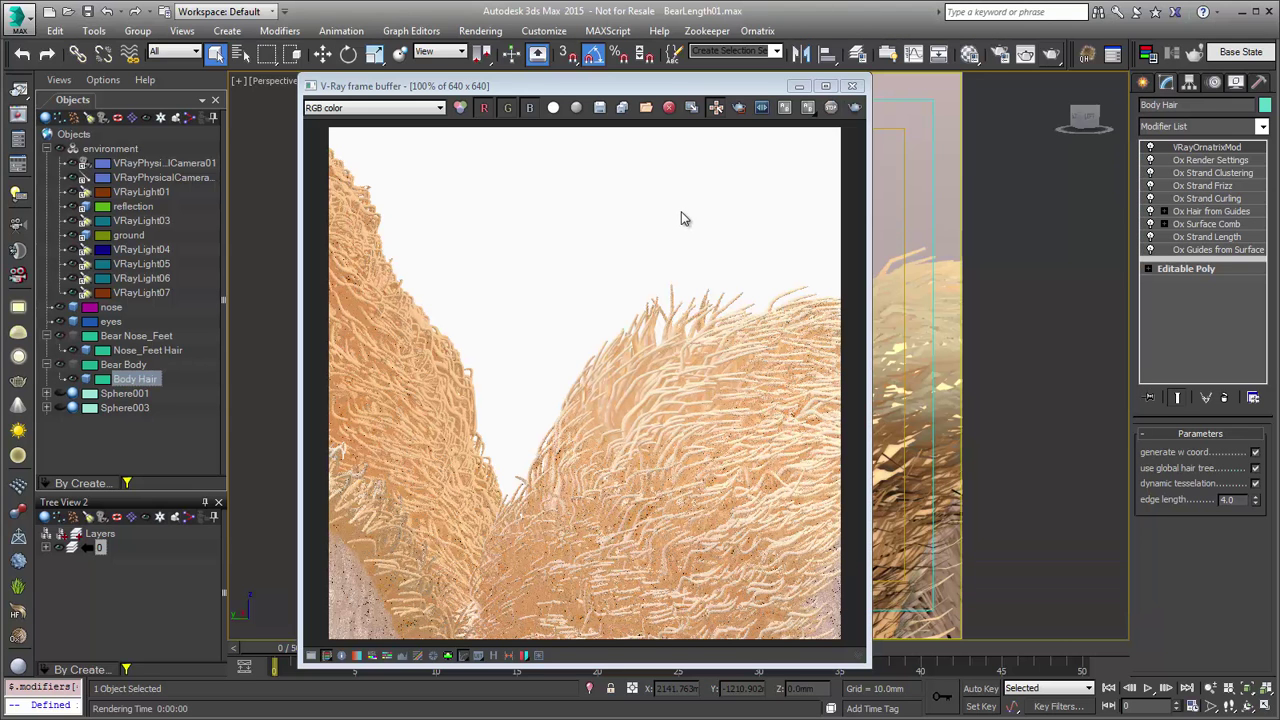
left_click(852, 86)
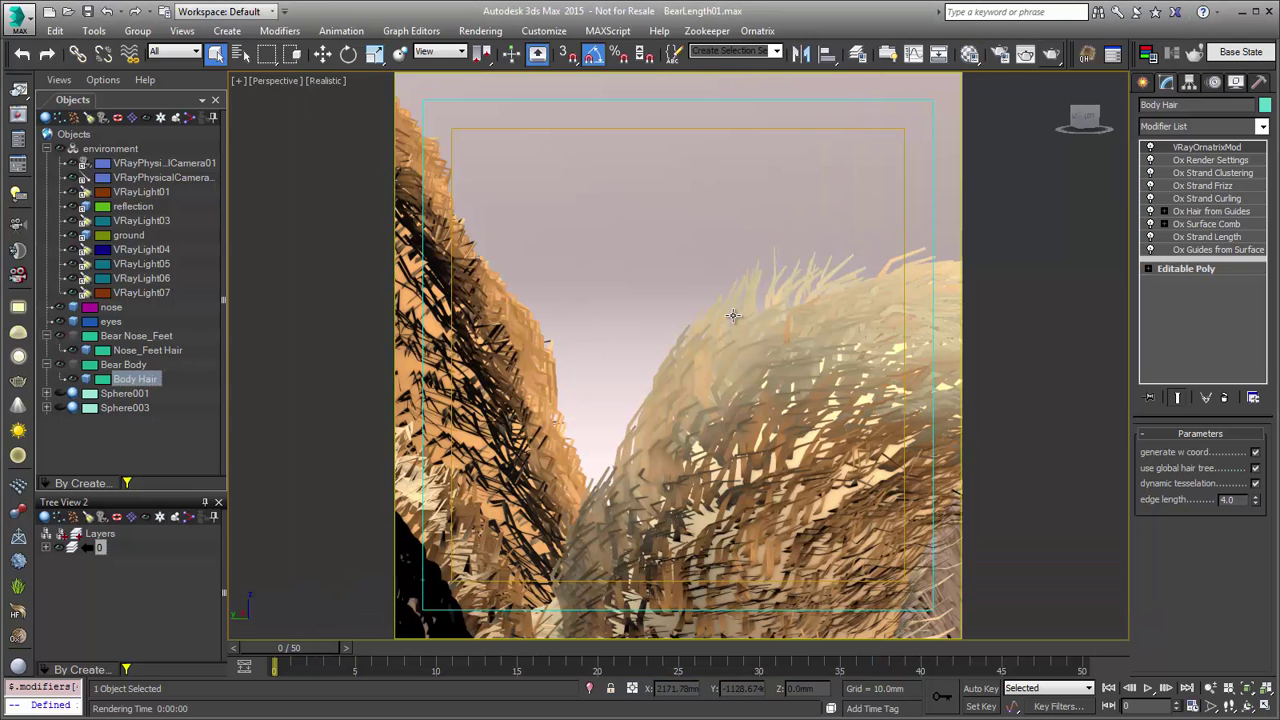